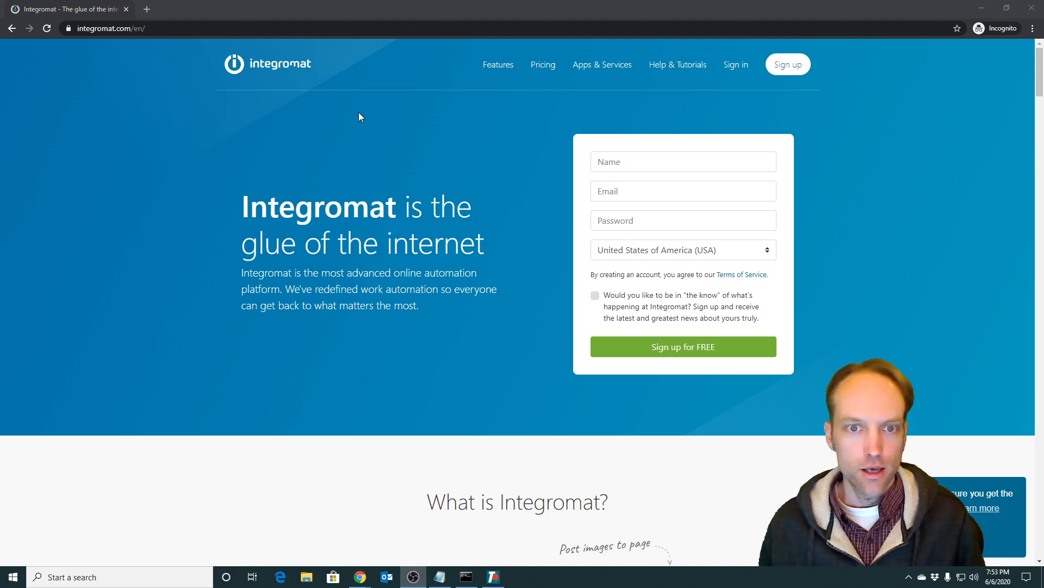
pyautogui.scroll(-1, 408, 179)
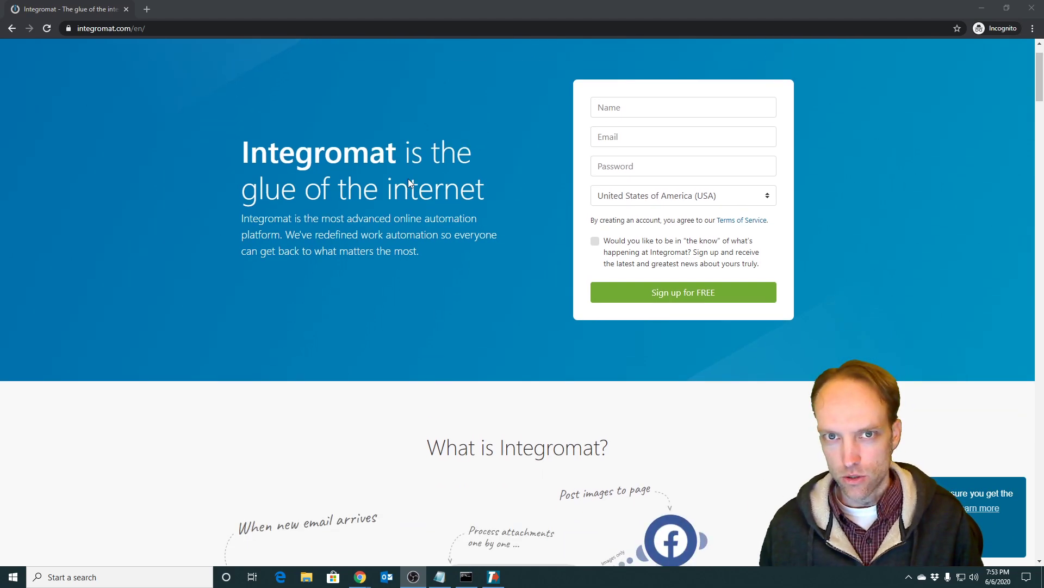
pyautogui.scroll(-1, 408, 179)
pyautogui.scroll(-1, 410, 177)
pyautogui.scroll(-1, 410, 177)
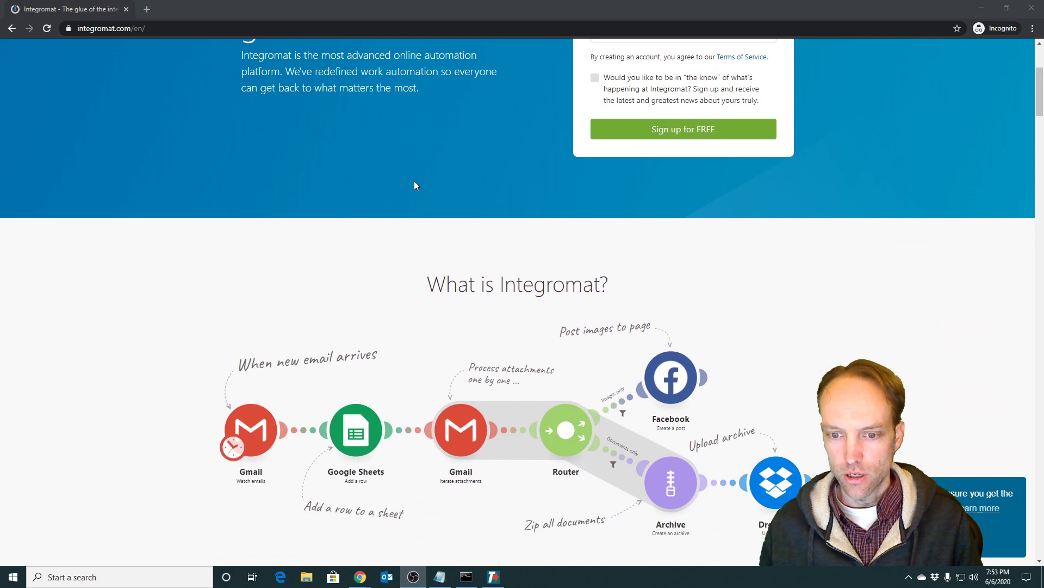
pyautogui.scroll(-1, 413, 181)
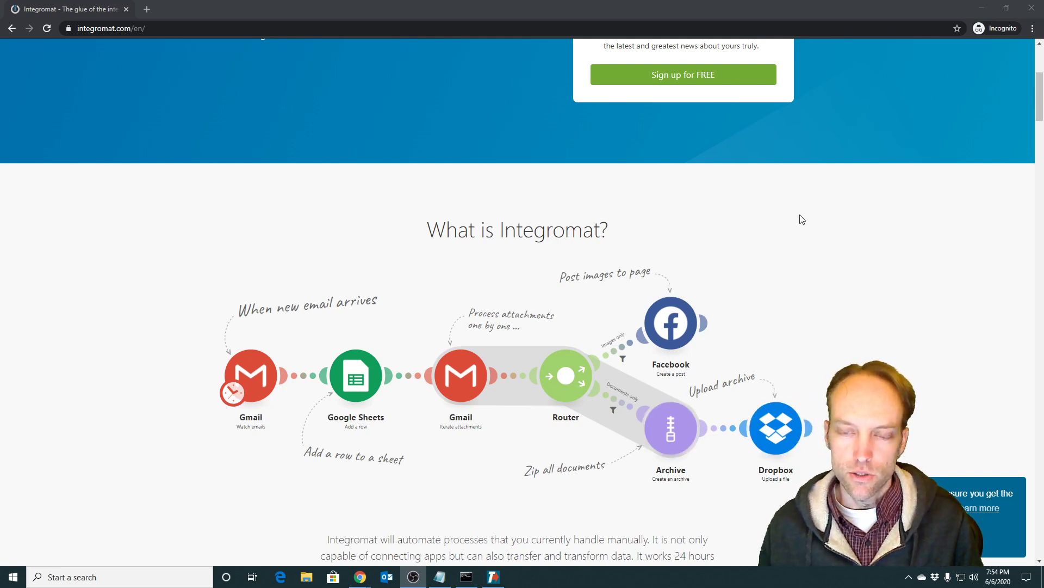
pyautogui.scroll(2, 829, 198)
pyautogui.scroll(1, 832, 194)
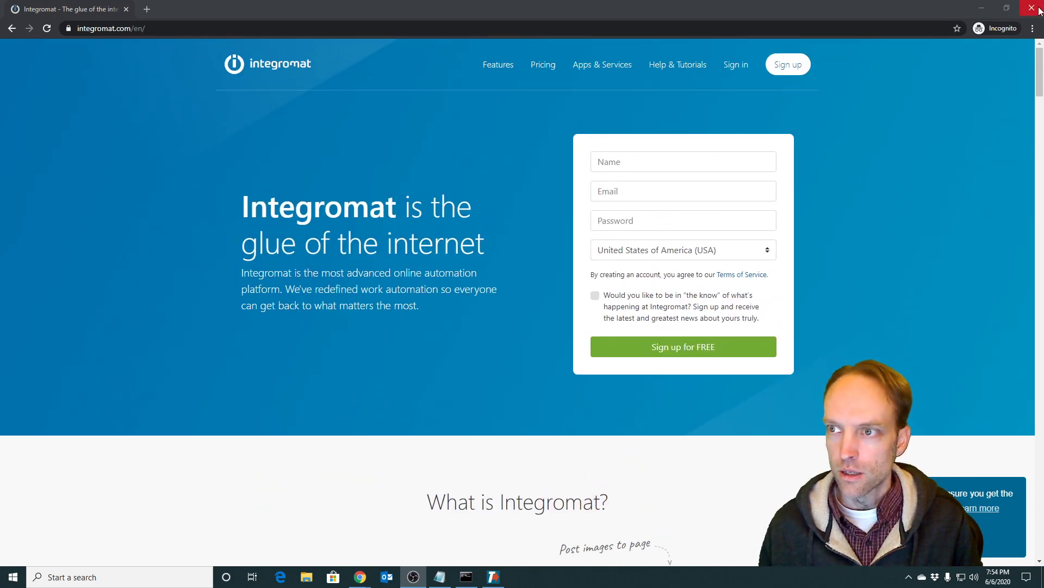
# Step: Switch back to the BillGates tweets scenario and run it a single time
pyautogui.hotkey('alt', 'Tab')
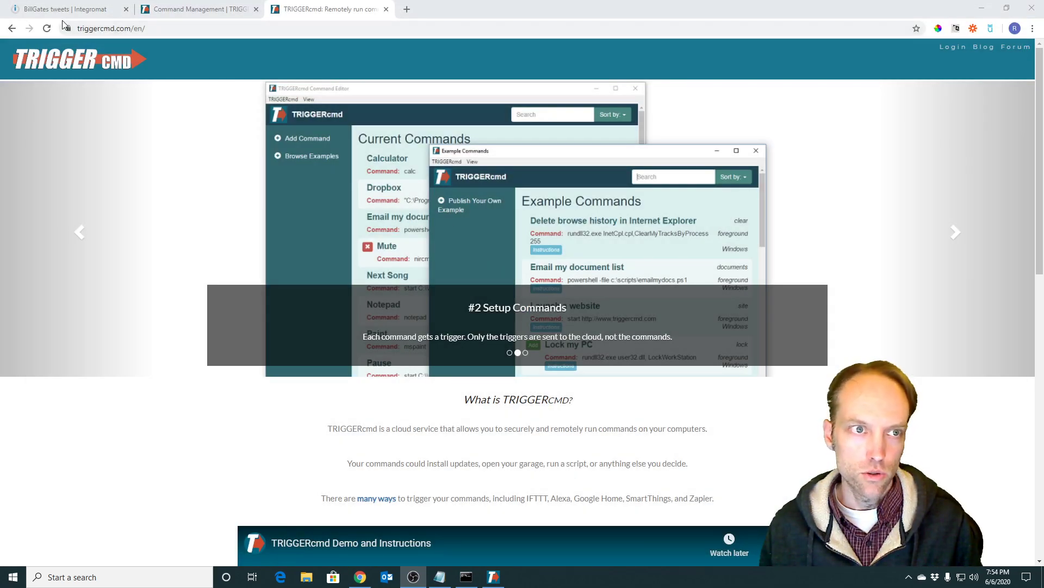
pyautogui.click(62, 12)
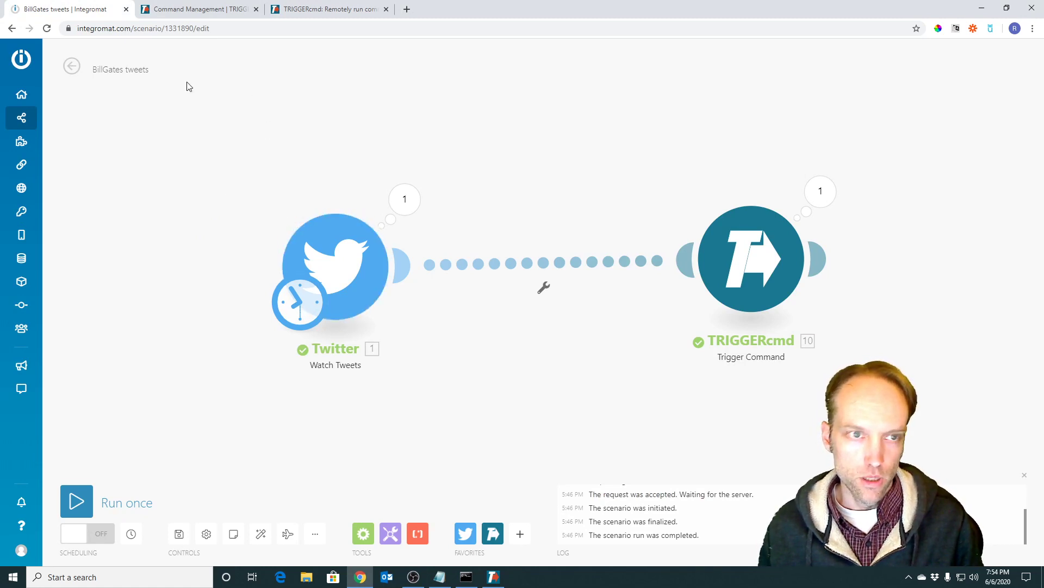
pyautogui.click(82, 503)
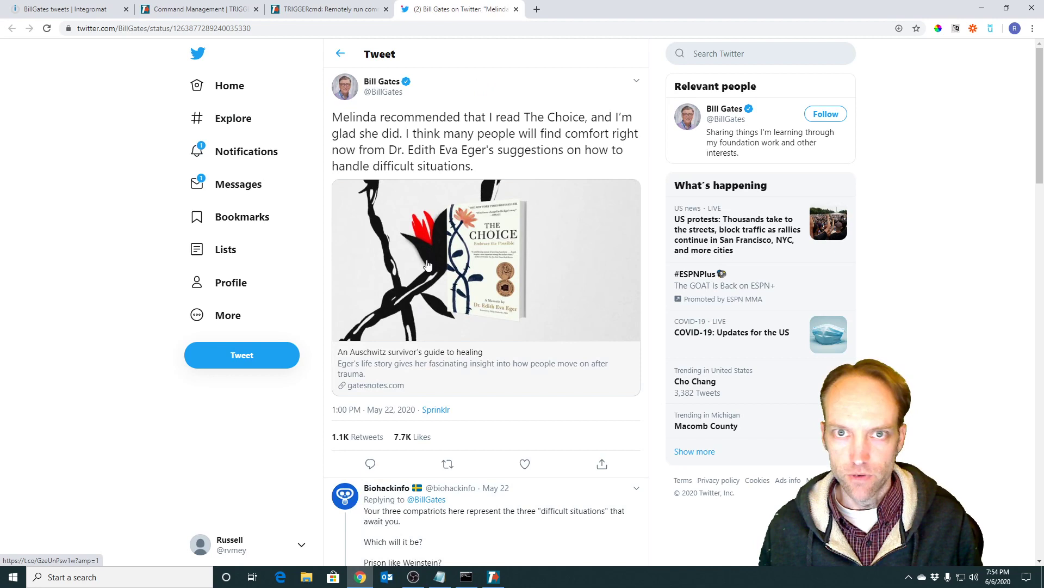
pyautogui.click(439, 577)
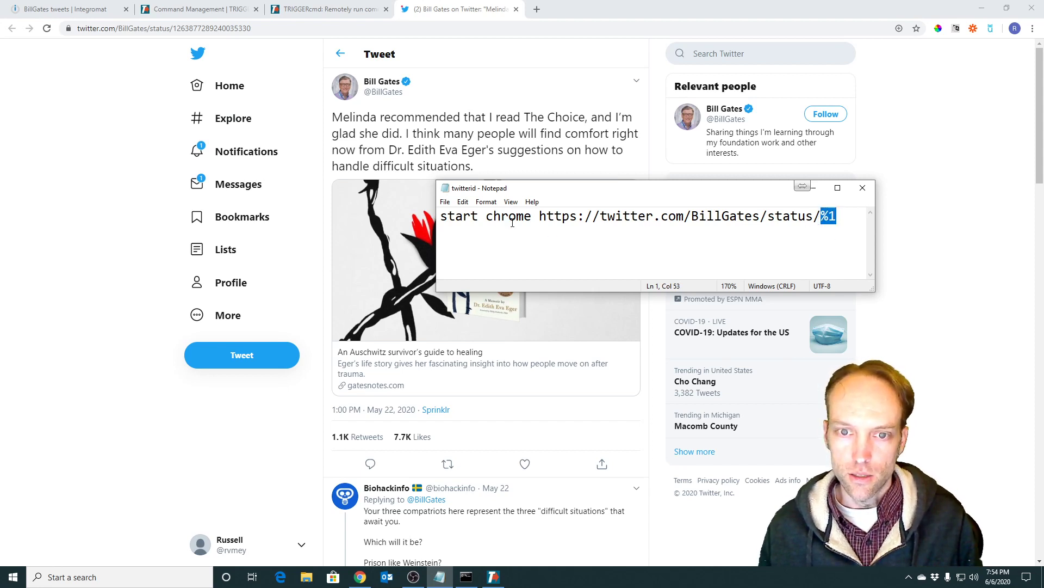
pyautogui.moveTo(531, 216); pyautogui.dragTo(845, 225)
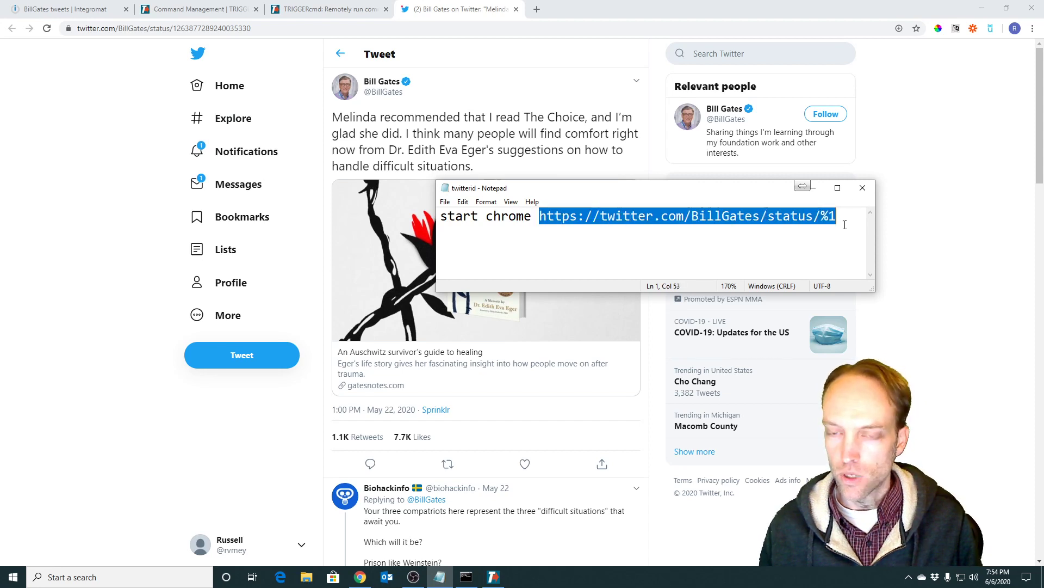
pyautogui.click(248, 30)
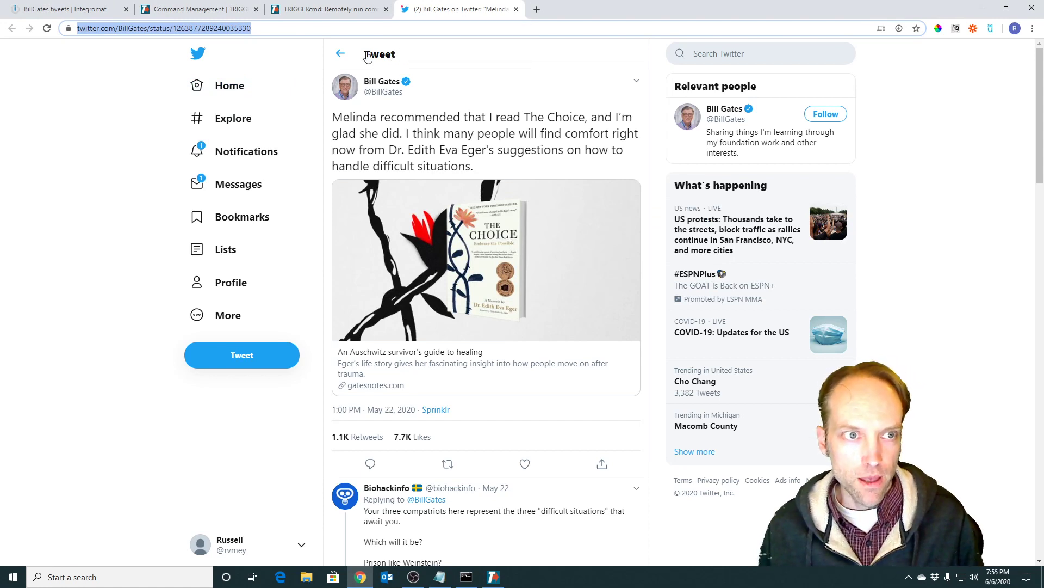
pyautogui.click(272, 29)
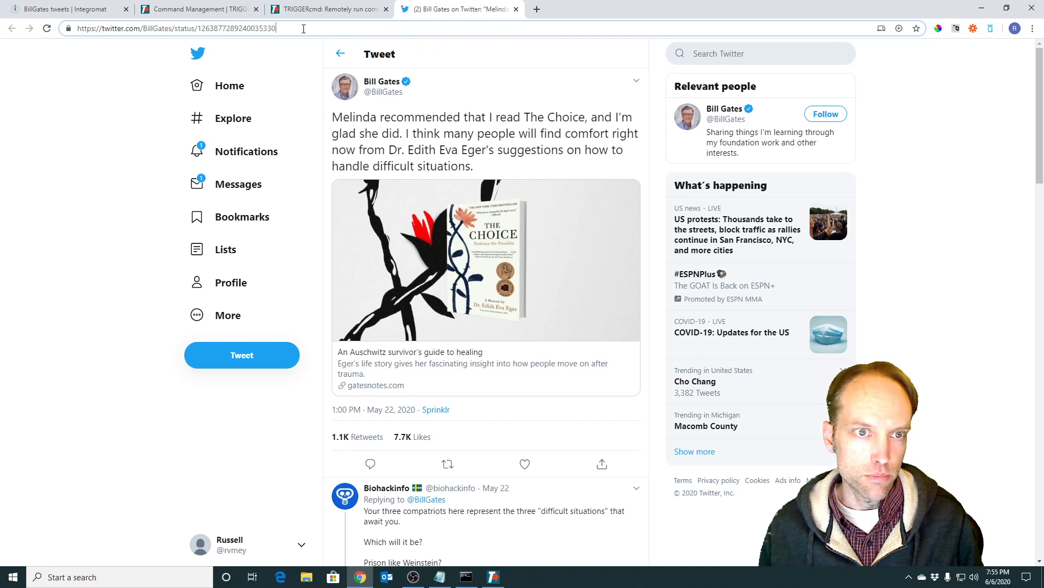
pyautogui.moveTo(303, 28); pyautogui.dragTo(74, 28)
pyautogui.click(211, 29)
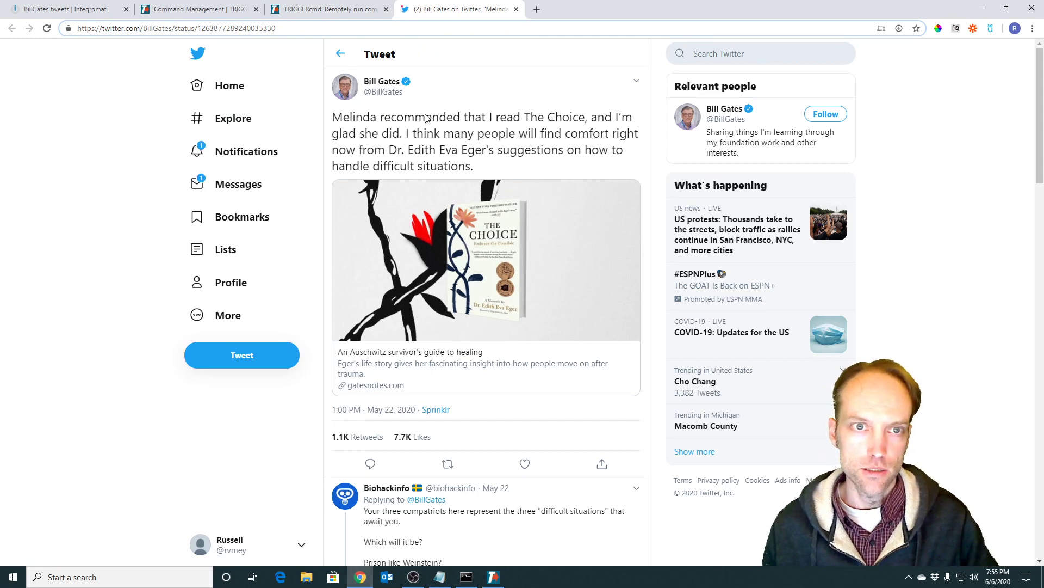
# Step: Open Command Management, view the twitter id command's parameters, then surface Command Prompt
pyautogui.click(331, 10)
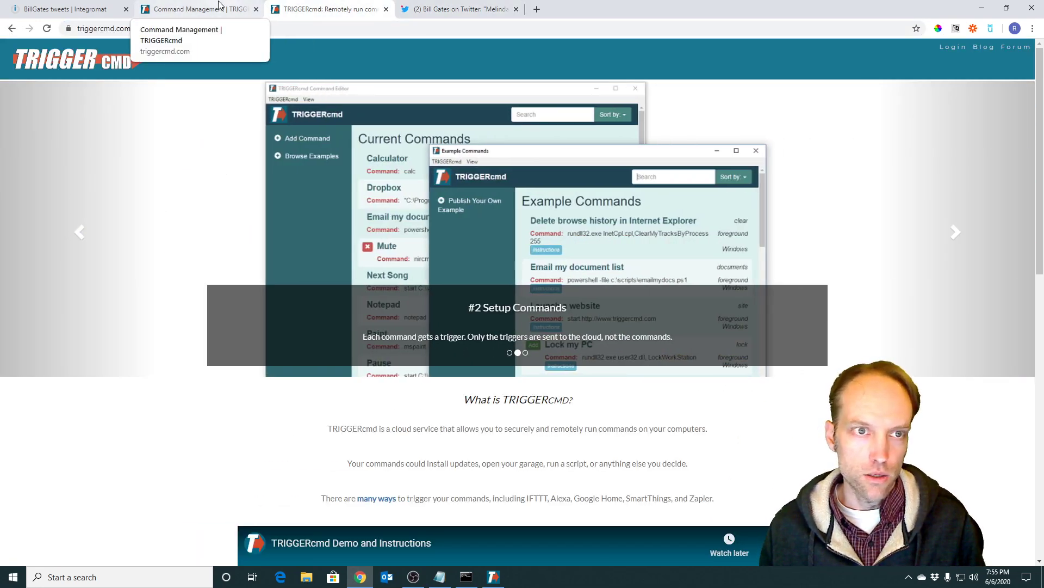
pyautogui.click(243, 11)
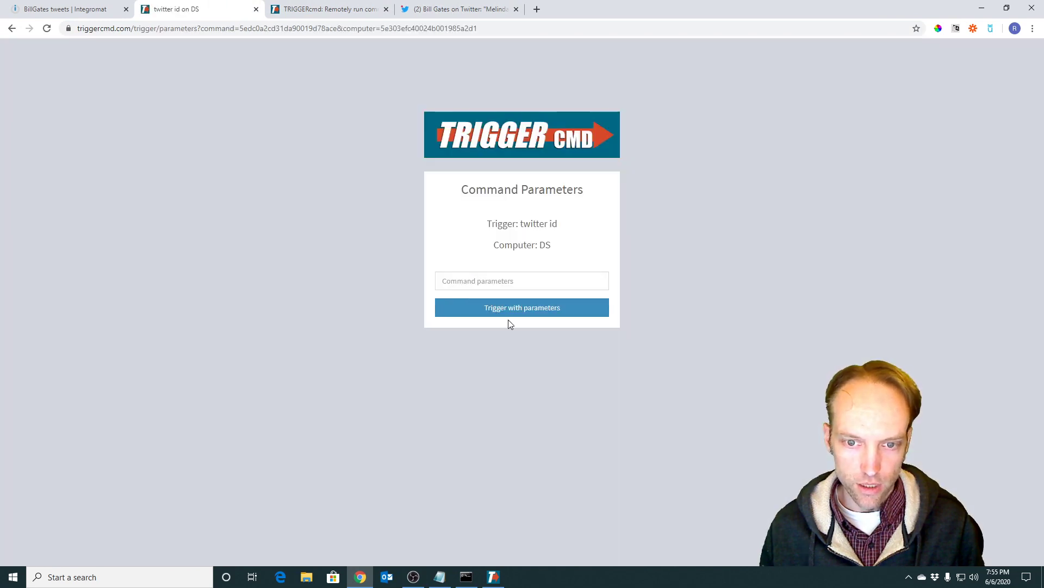
pyautogui.click(498, 278)
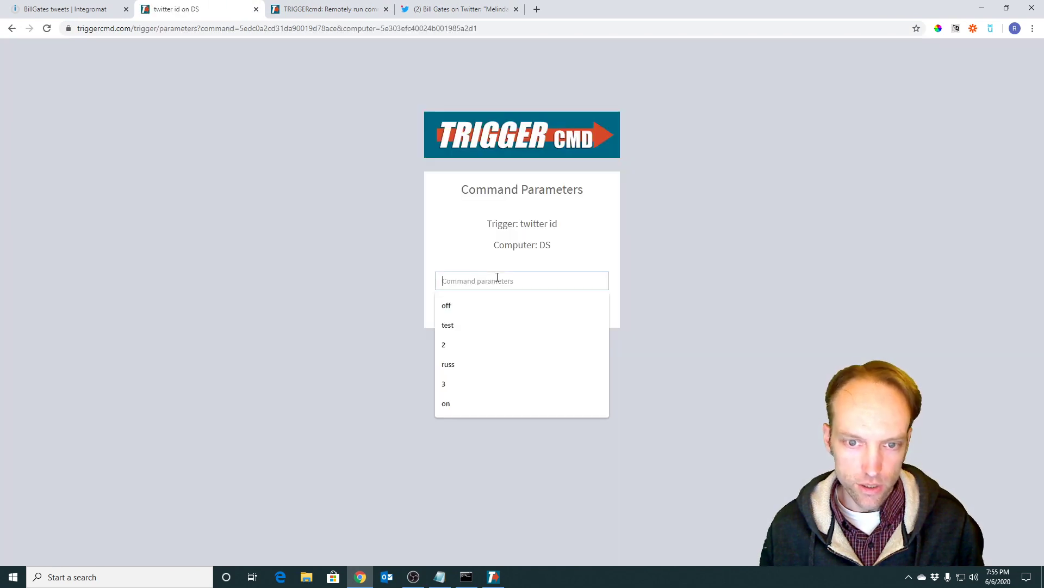
pyautogui.click(466, 577)
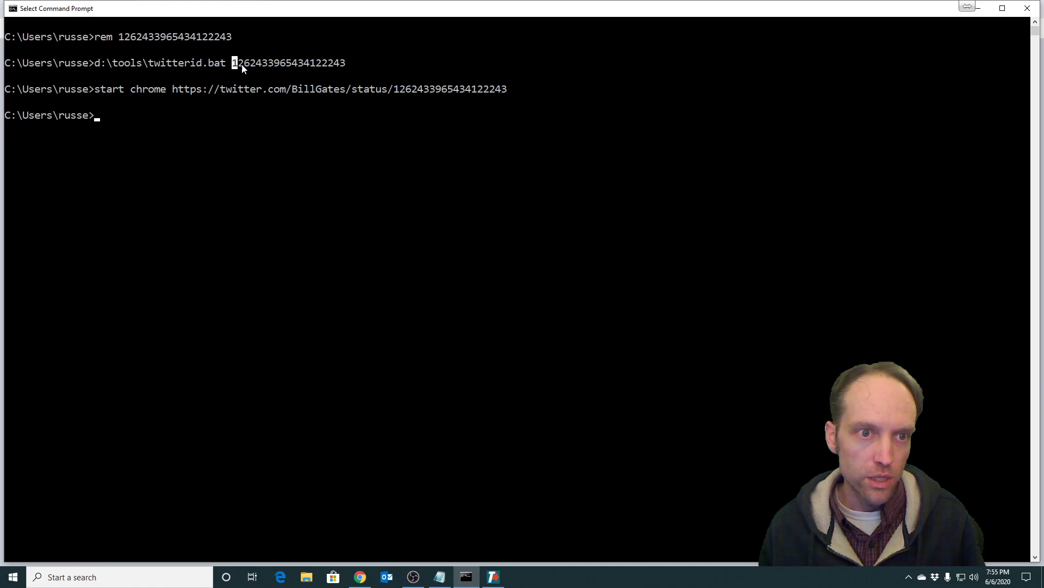
pyautogui.moveTo(242, 68); pyautogui.dragTo(336, 67)
pyautogui.hotkey('ctrl', 'c')
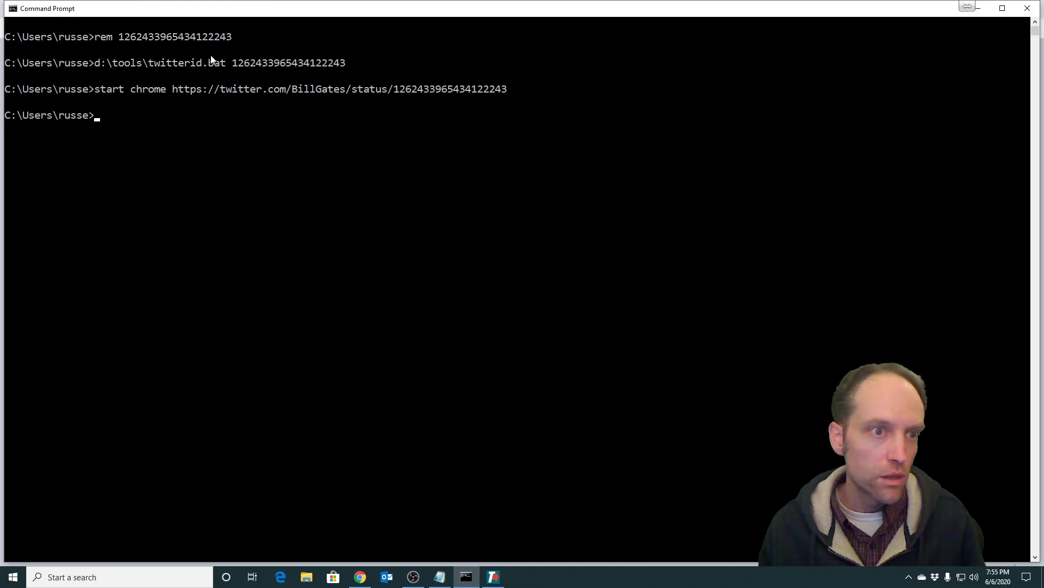
pyautogui.press('Up')
pyautogui.press('Up')
pyautogui.press('Up')
pyautogui.press('Down')
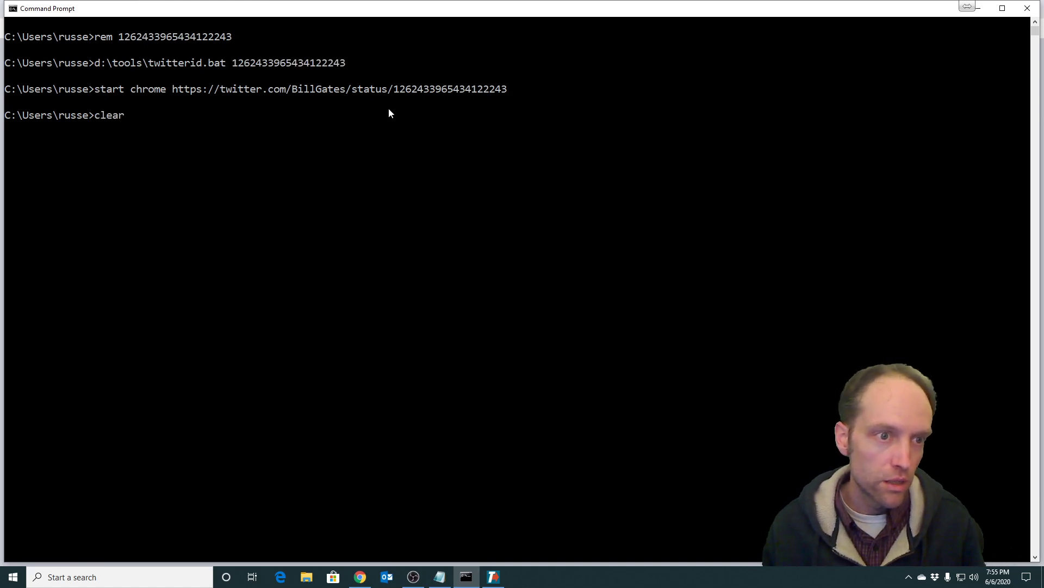
pyautogui.press('Down')
pyautogui.press('Down')
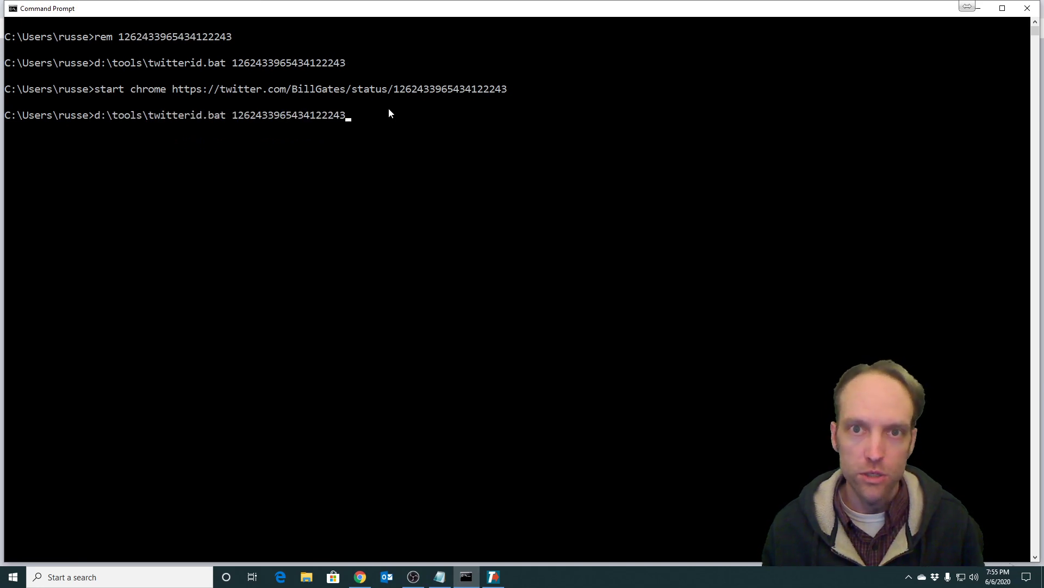
pyautogui.press('Return')
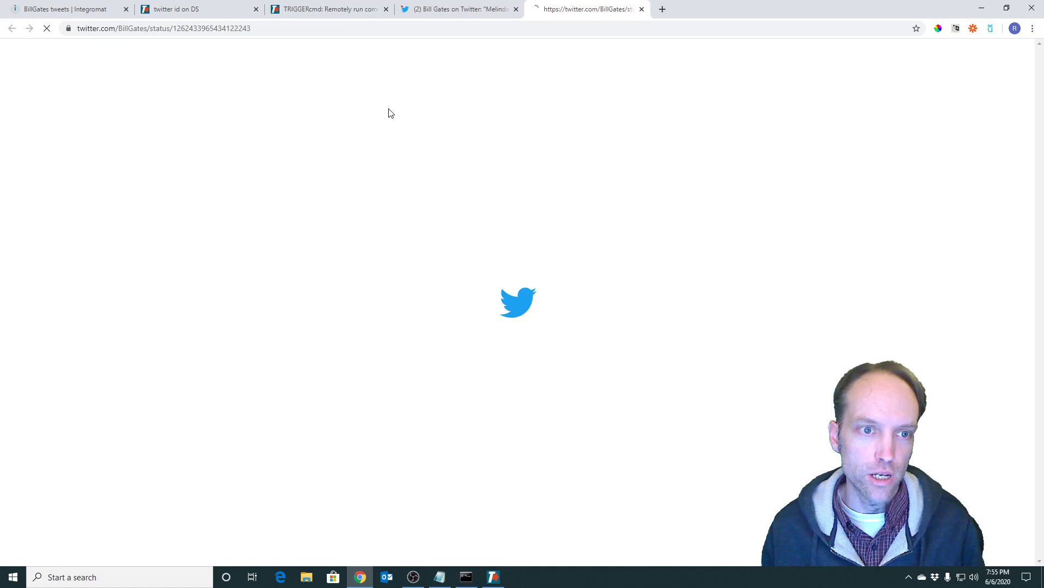
pyautogui.click(645, 9)
pyautogui.click(515, 8)
pyautogui.click(66, 9)
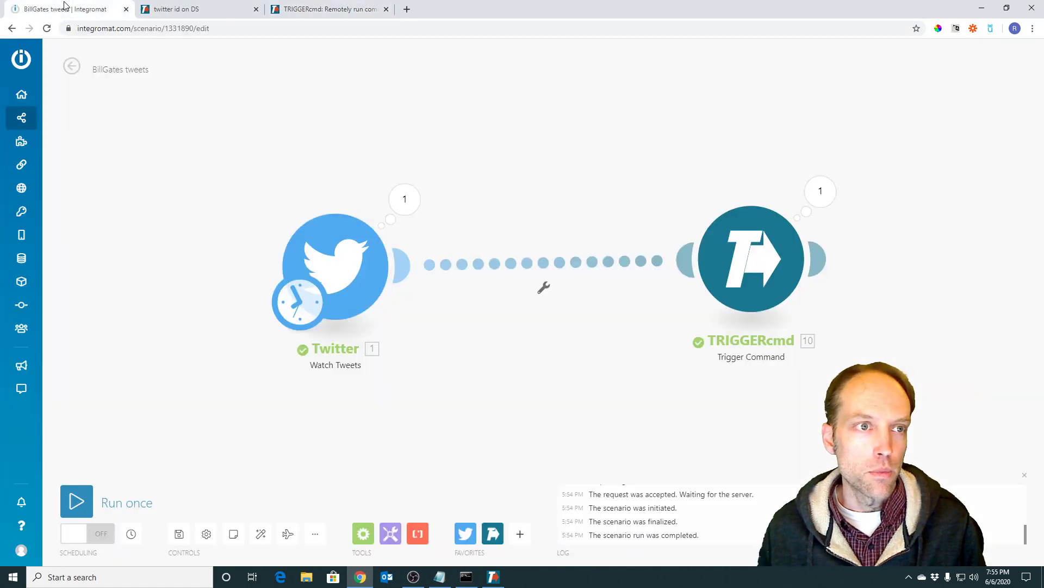
pyautogui.click(333, 294)
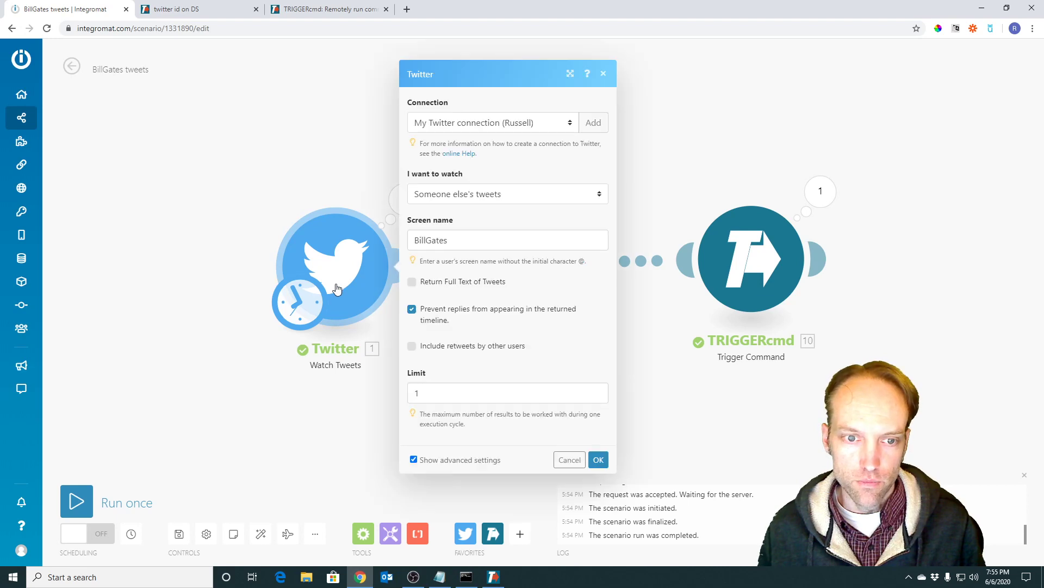
pyautogui.click(382, 440)
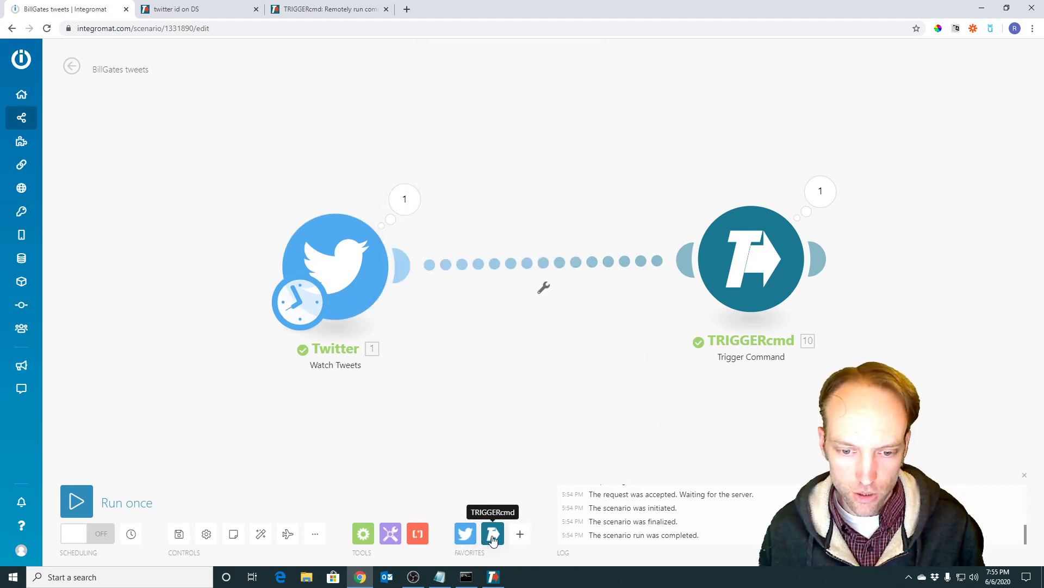
pyautogui.rightClick(486, 376)
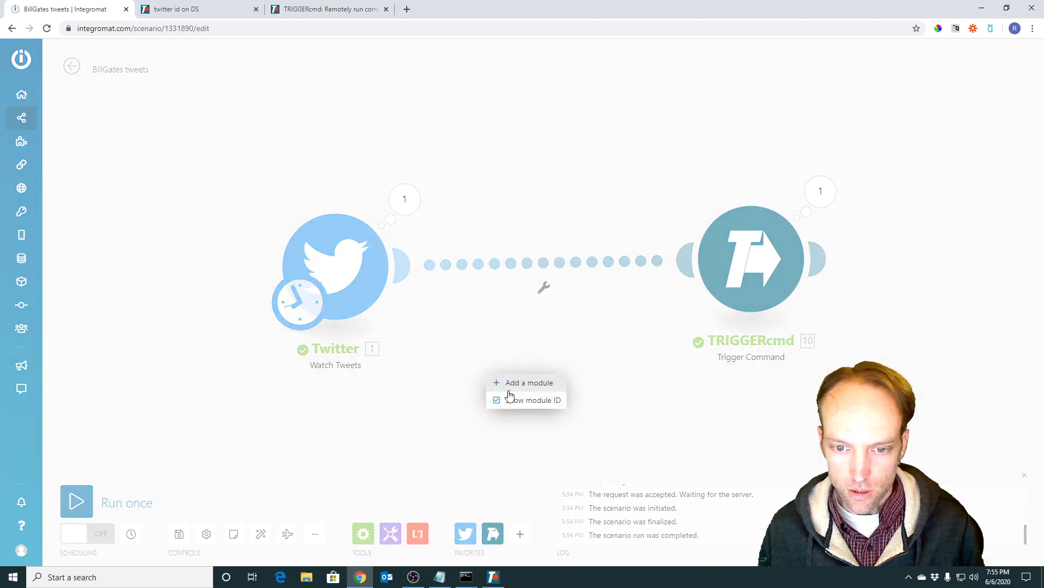
pyautogui.click(521, 384)
pyautogui.click(498, 375)
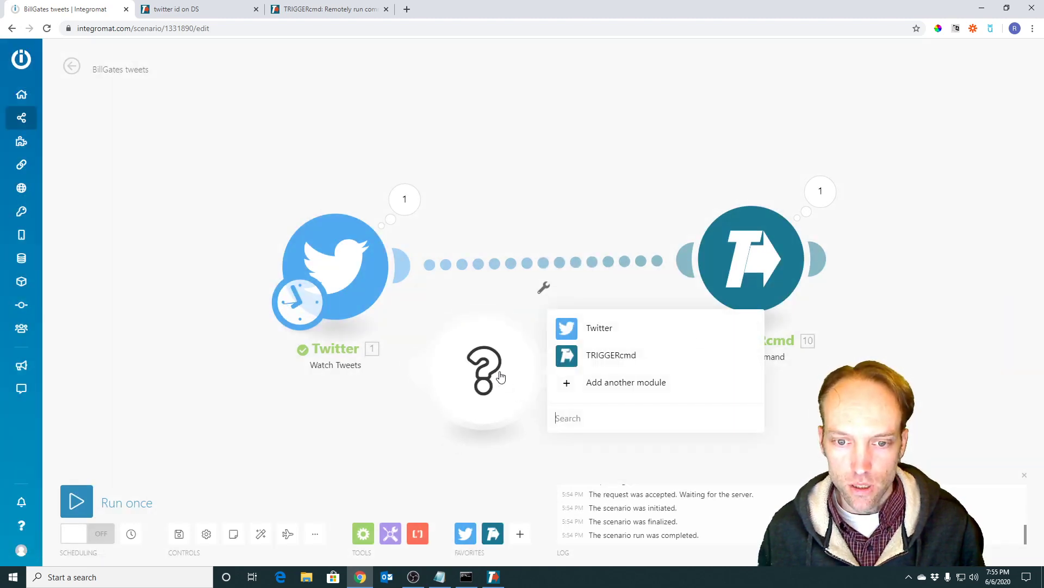
pyautogui.click(608, 386)
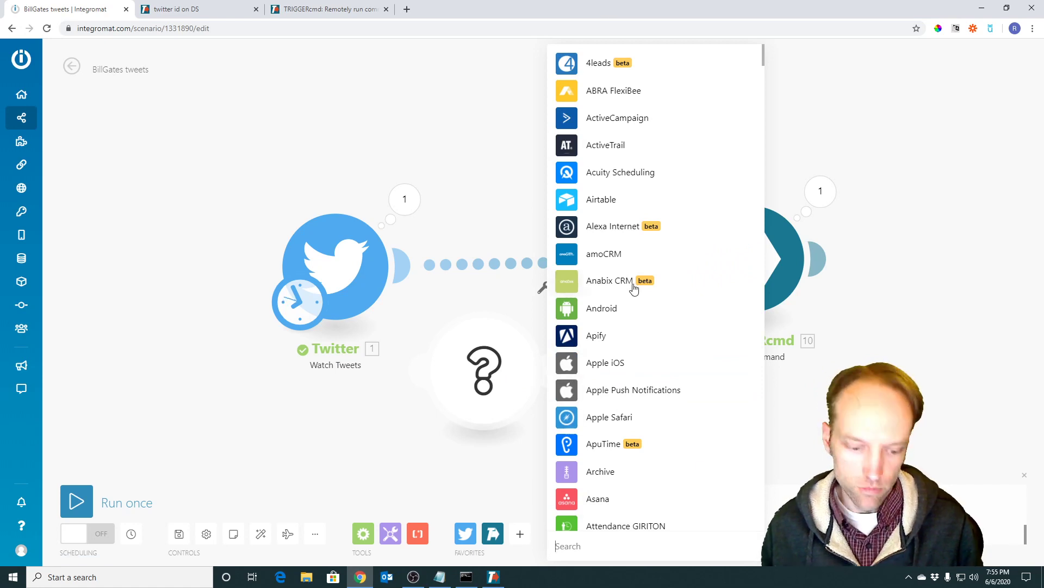
pyautogui.write('trig')
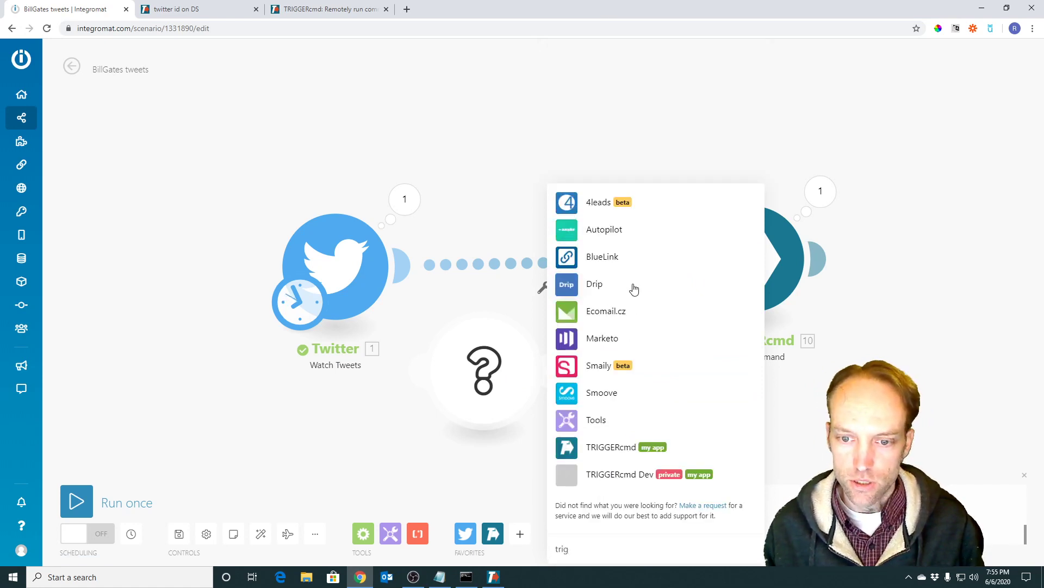
pyautogui.press('BackSpace')
pyautogui.press('BackSpace')
pyautogui.press('BackSpace')
pyautogui.press('BackSpace')
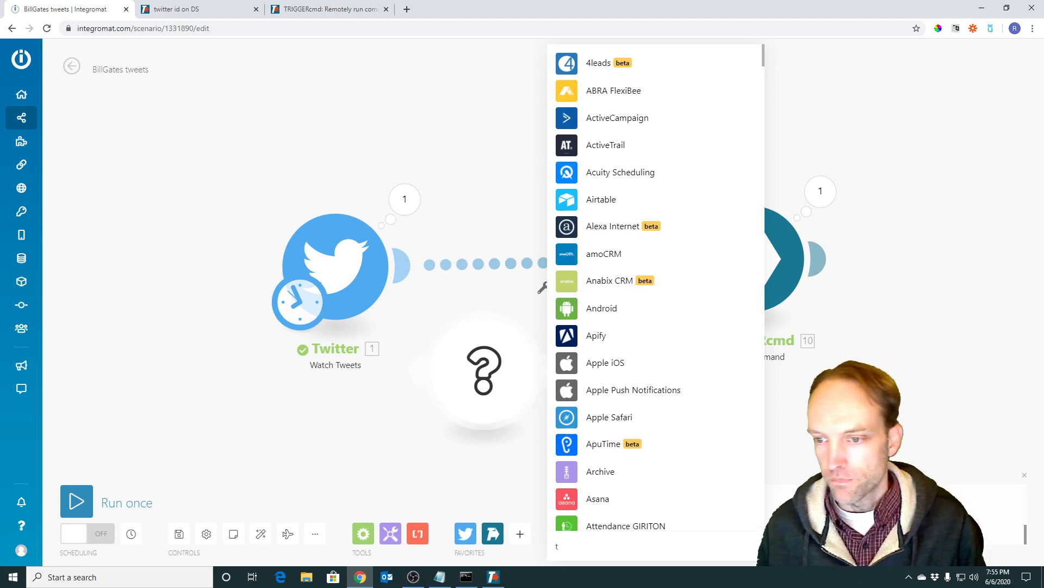
pyautogui.click(652, 407)
pyautogui.rightClick(513, 380)
pyautogui.click(537, 410)
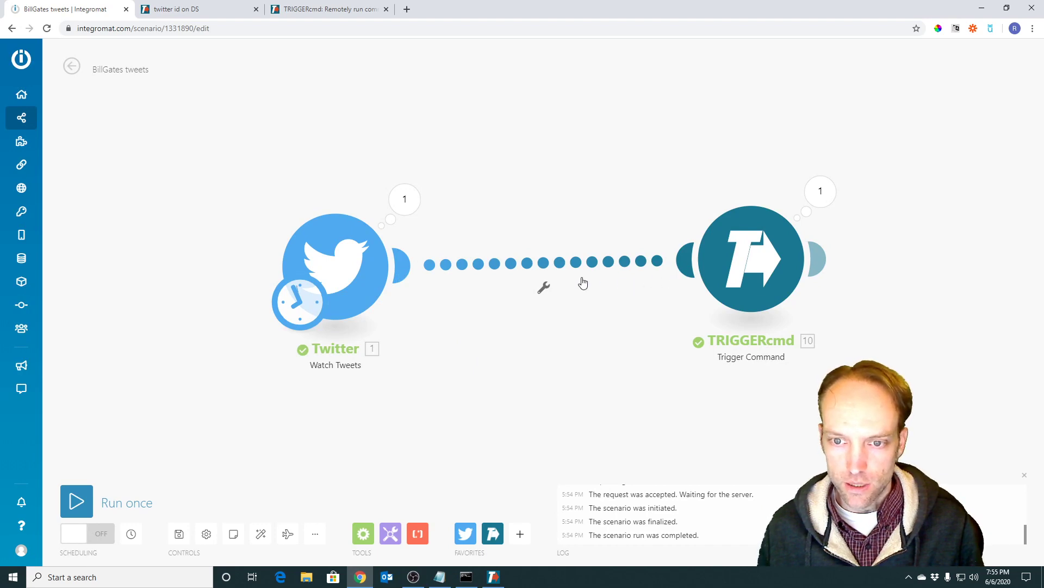
pyautogui.click(544, 287)
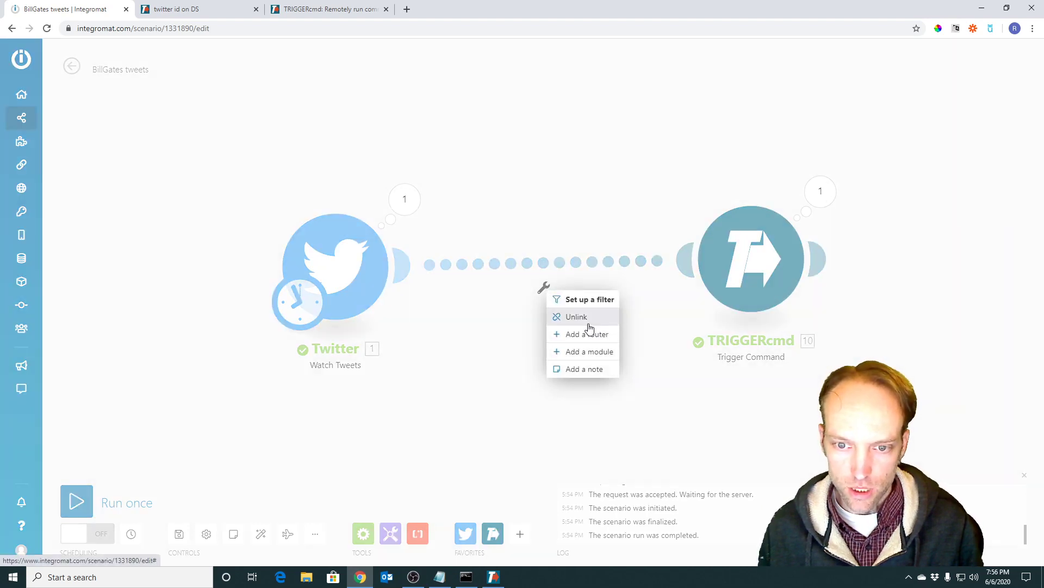
pyautogui.click(578, 301)
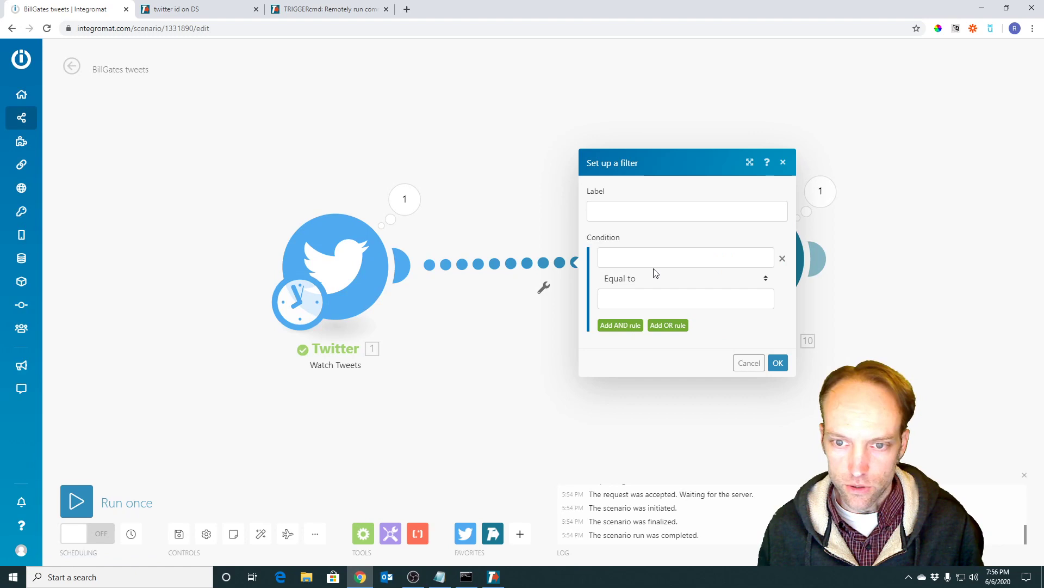
pyautogui.click(653, 262)
pyautogui.click(631, 282)
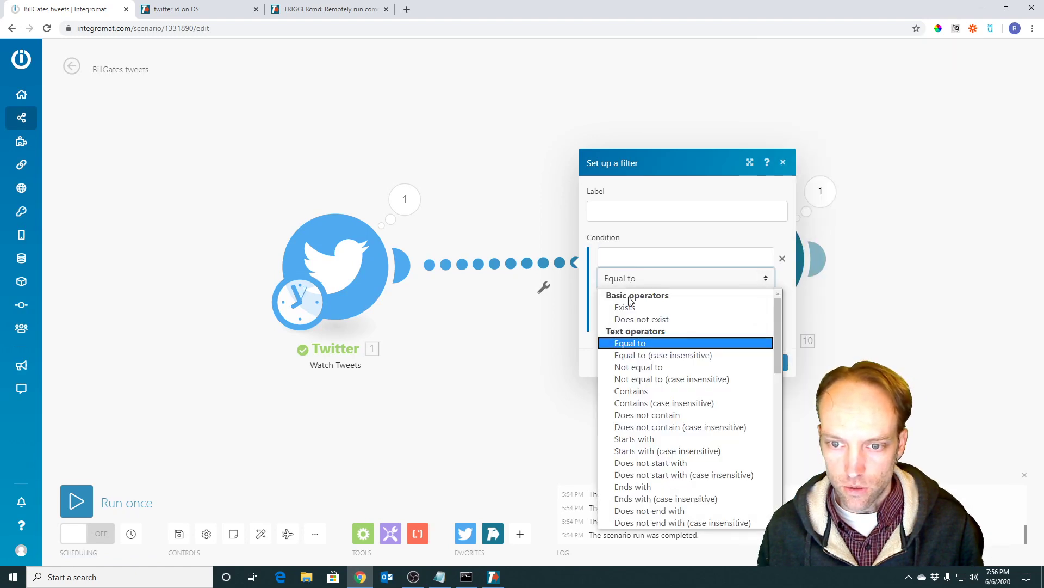
pyautogui.click(645, 442)
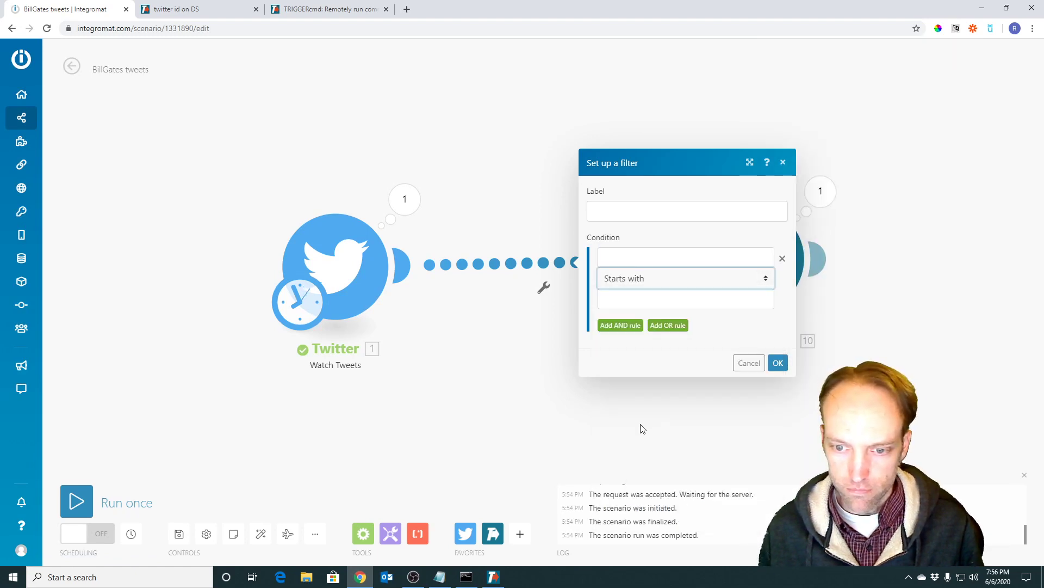
pyautogui.click(746, 365)
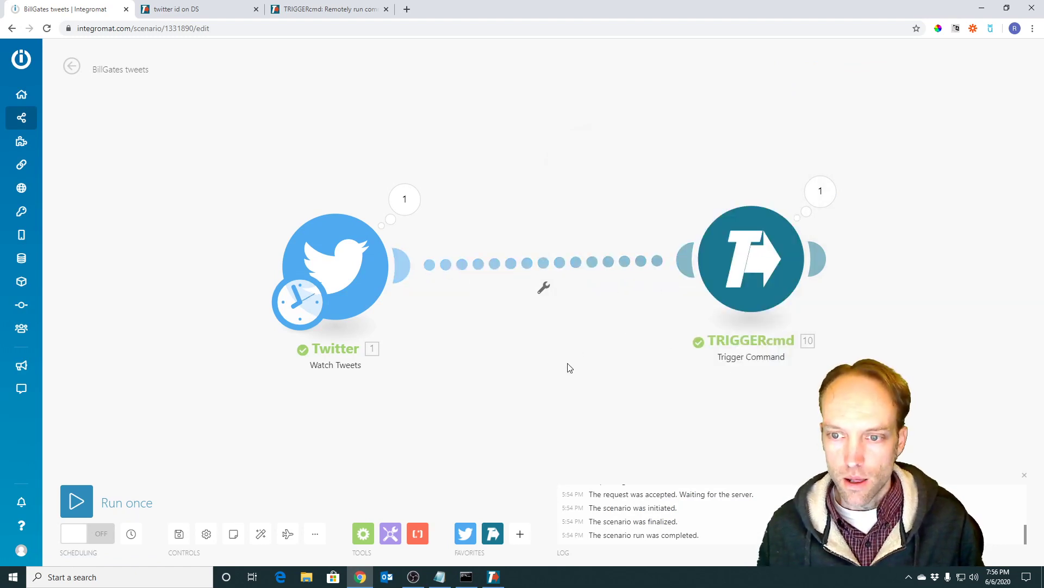
pyautogui.click(360, 290)
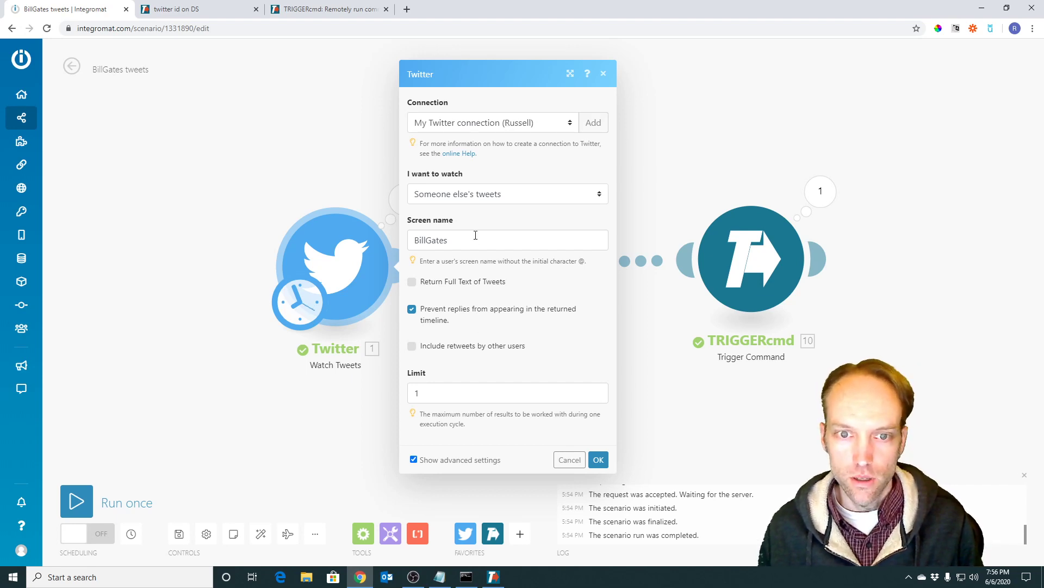
pyautogui.moveTo(475, 236); pyautogui.dragTo(387, 239)
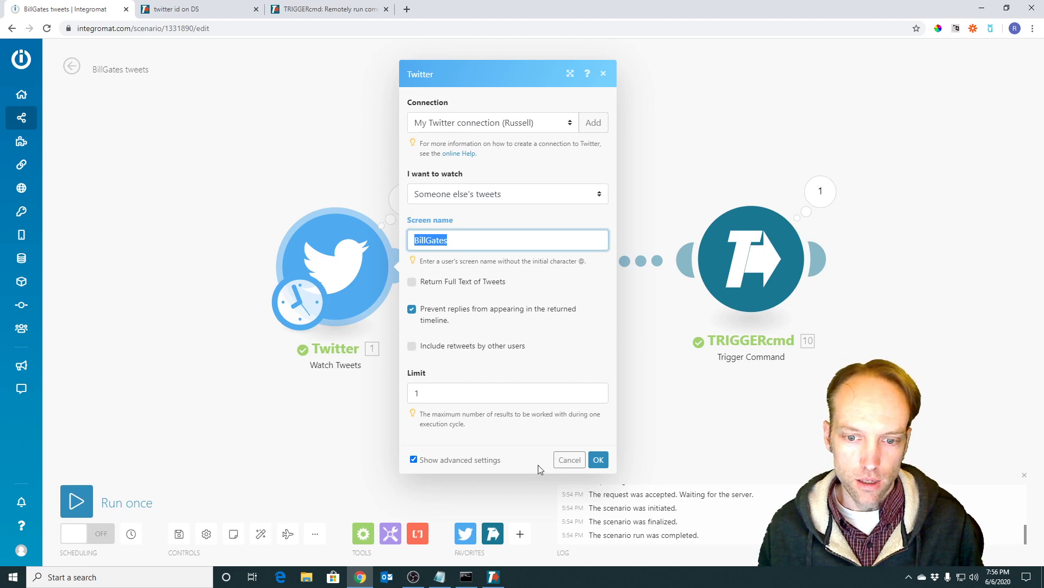
pyautogui.click(568, 460)
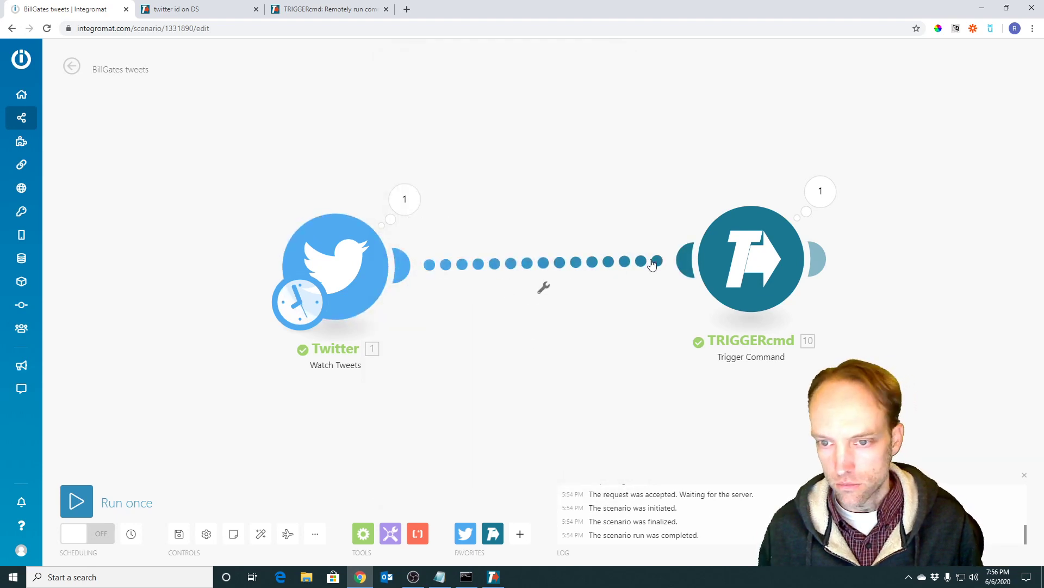
pyautogui.click(745, 258)
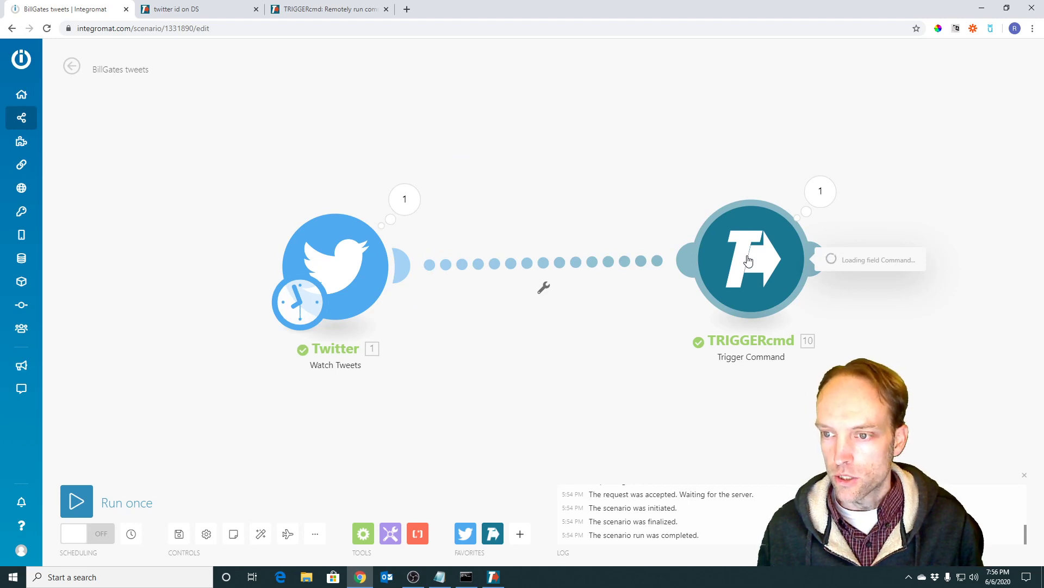
pyautogui.click(885, 277)
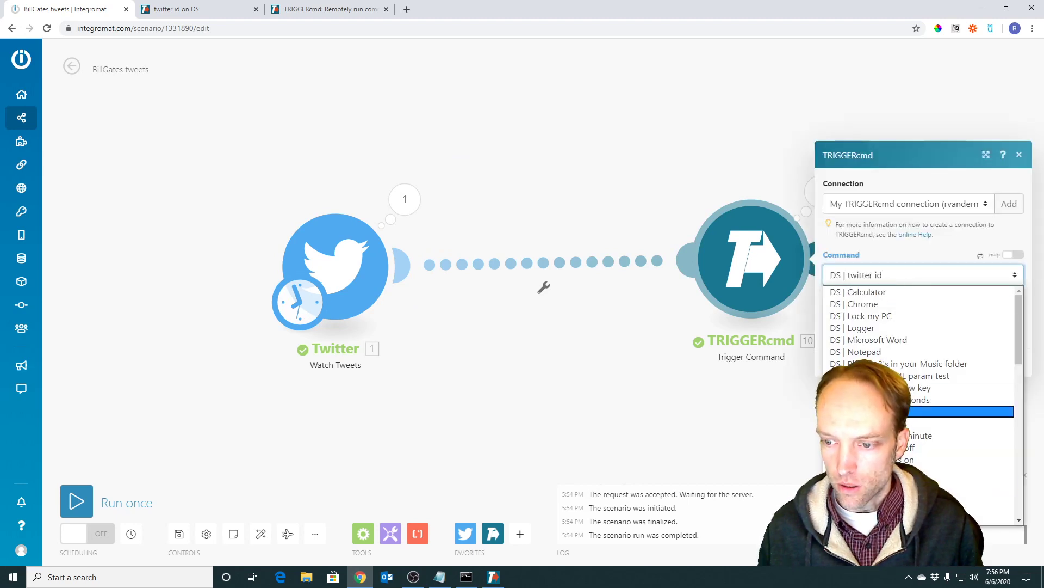
pyautogui.click(971, 482)
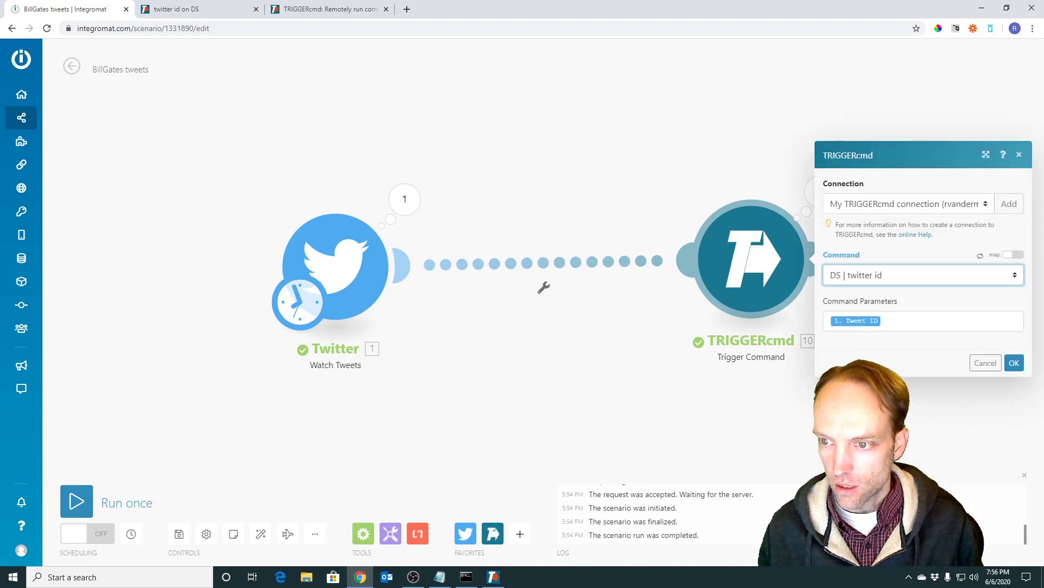
pyautogui.click(885, 327)
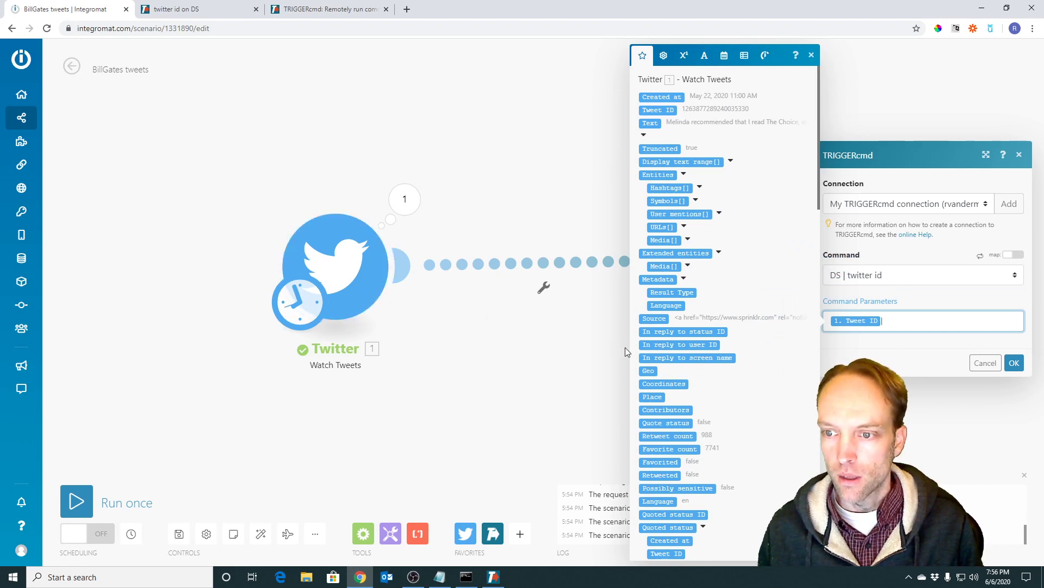
pyautogui.click(897, 366)
pyautogui.click(985, 362)
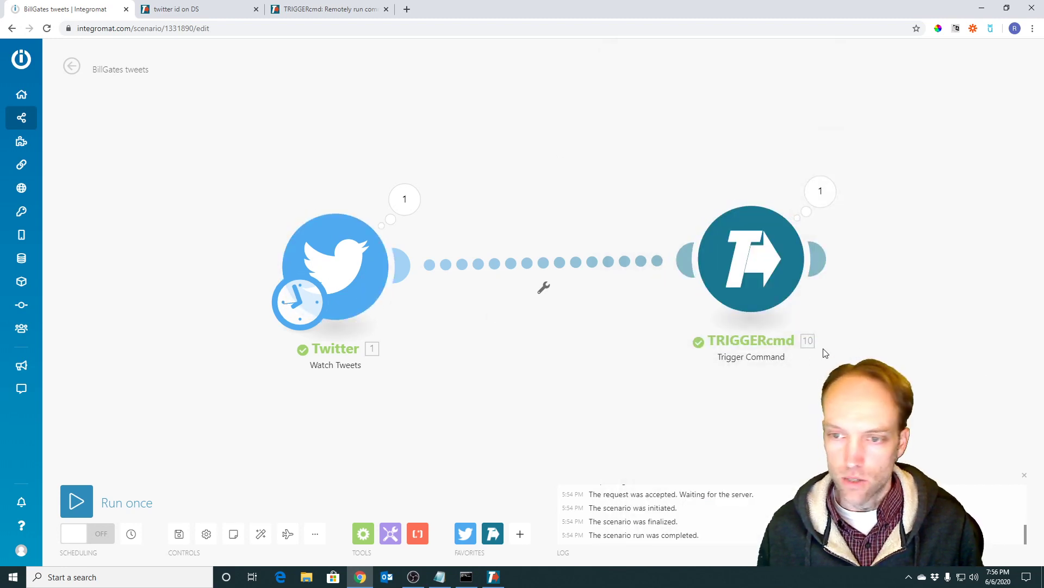